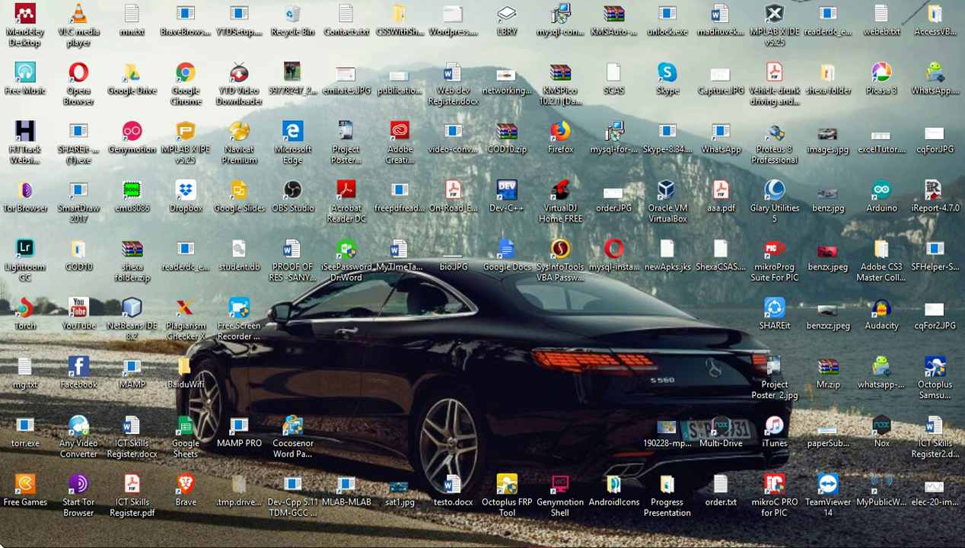
# Browse the installed programs and expand the Microsoft Office 2016 group to look at the applications it contains.
pyautogui.moveTo(3, 540)
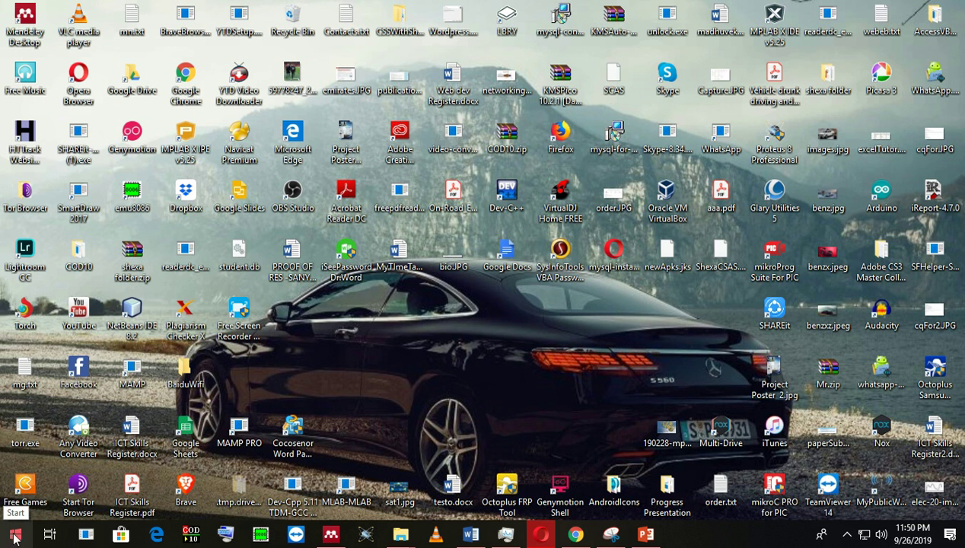
pyautogui.click(17, 539)
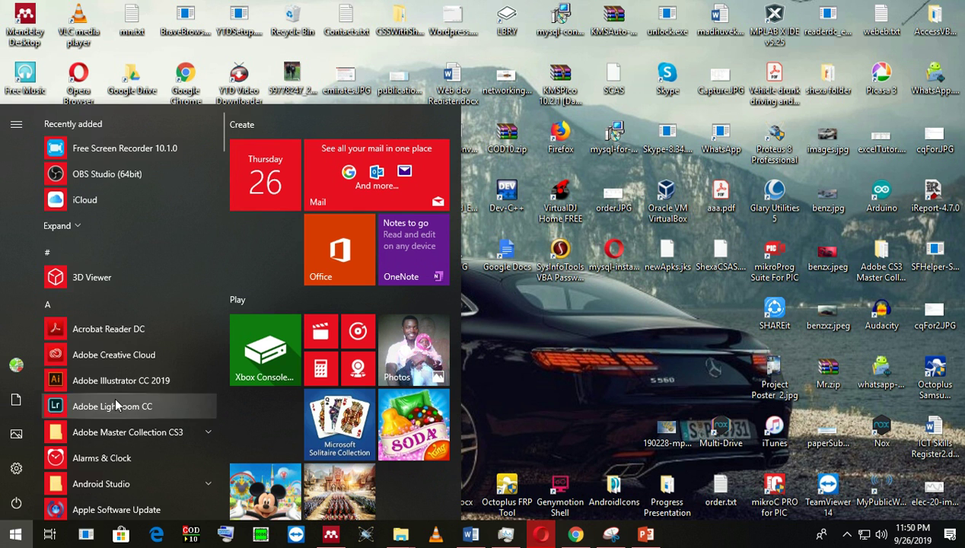
pyautogui.scroll(-3, 120, 341)
pyautogui.scroll(-7, 120, 340)
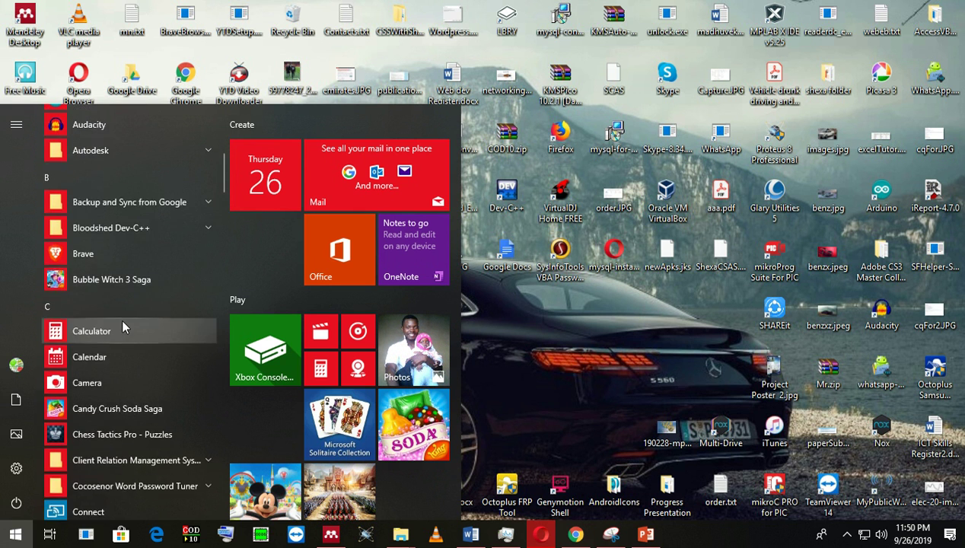
pyautogui.scroll(-12, 122, 279)
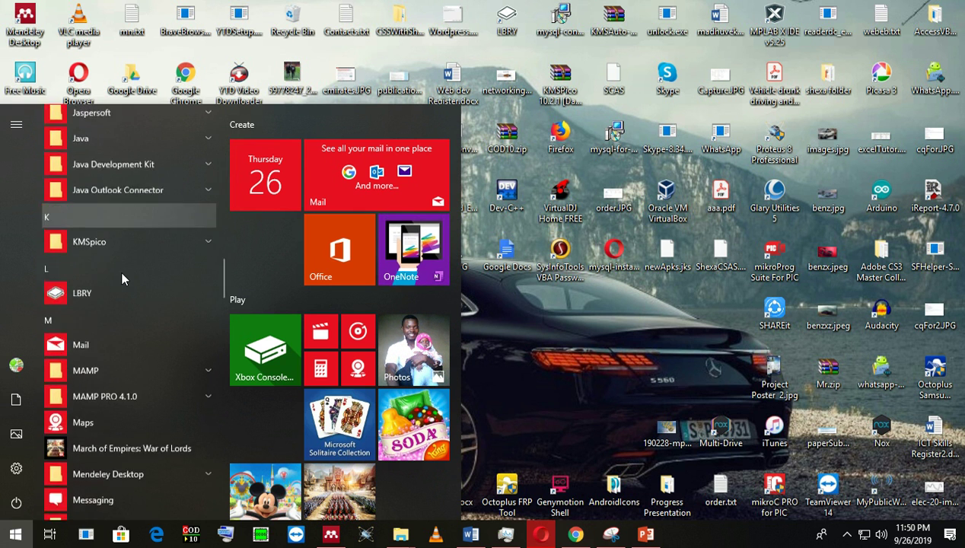
pyautogui.scroll(-1, 121, 270)
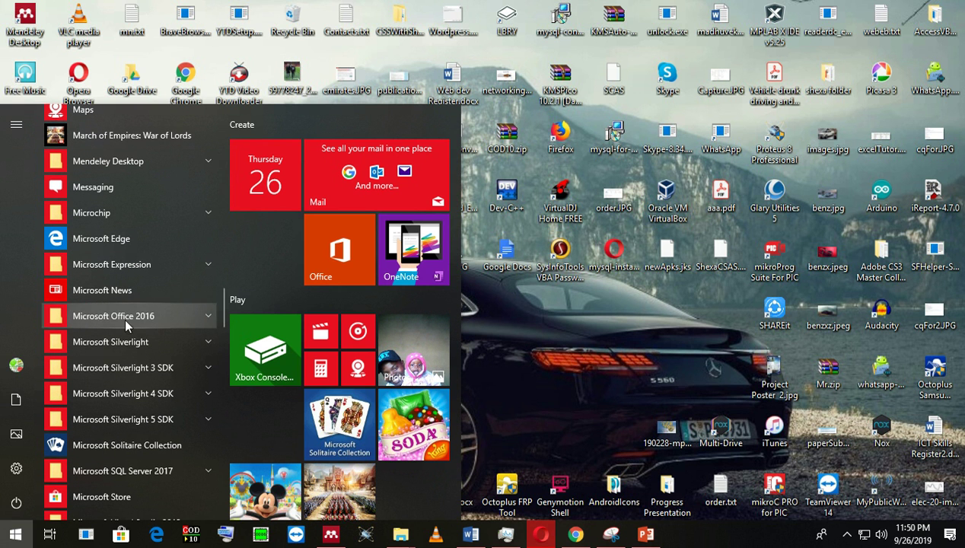
pyautogui.click(204, 316)
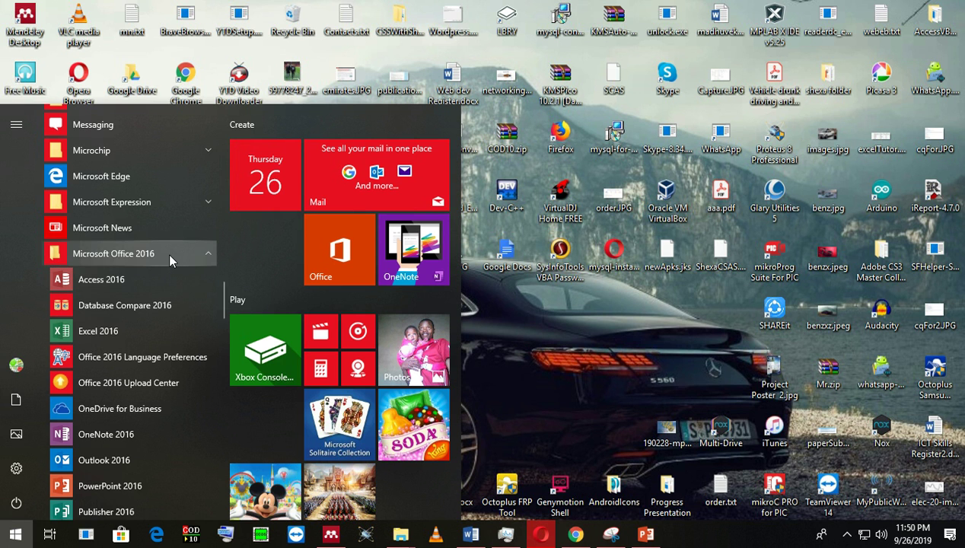
pyautogui.click(513, 317)
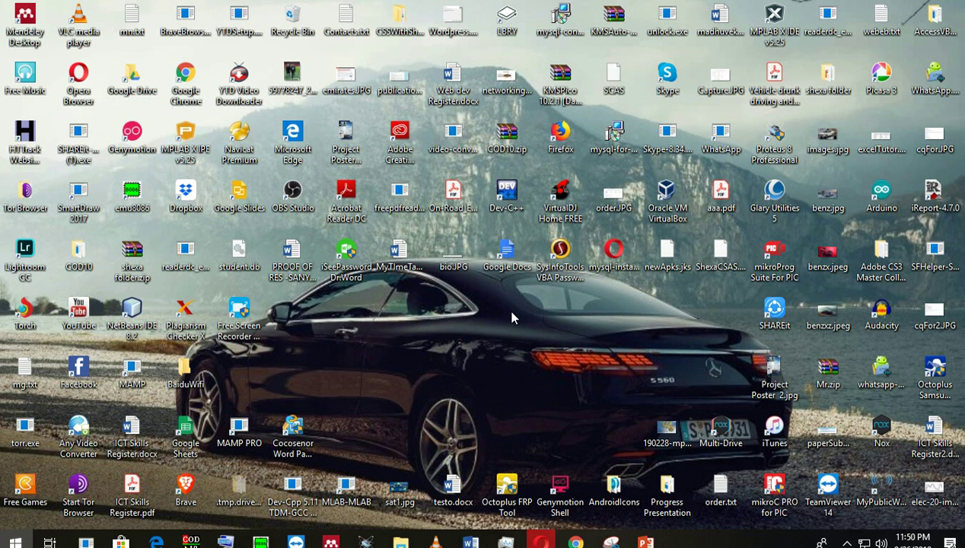
# Launch Excel 2016 through a Windows search for "excel" and create a blank workbook.
pyautogui.rightClick(22, 535)
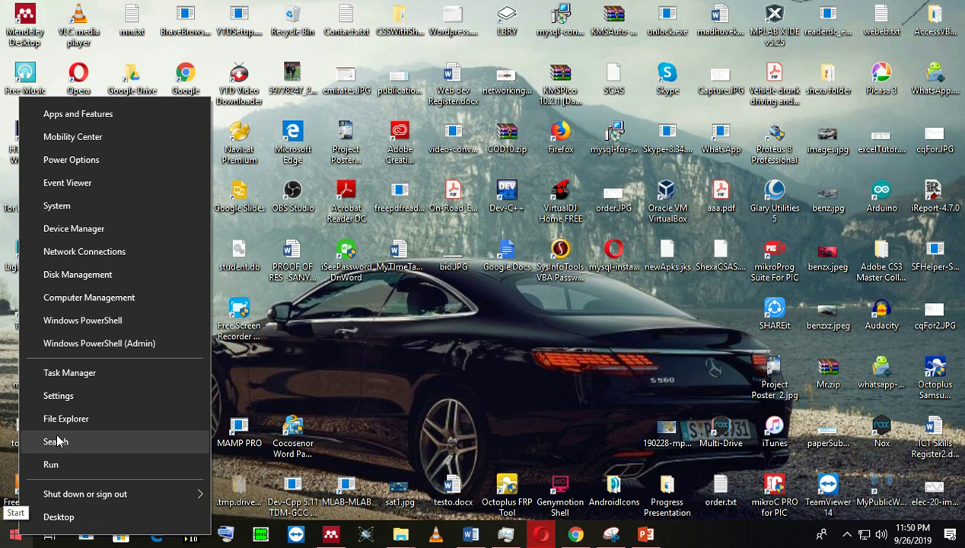
pyautogui.press('Escape')
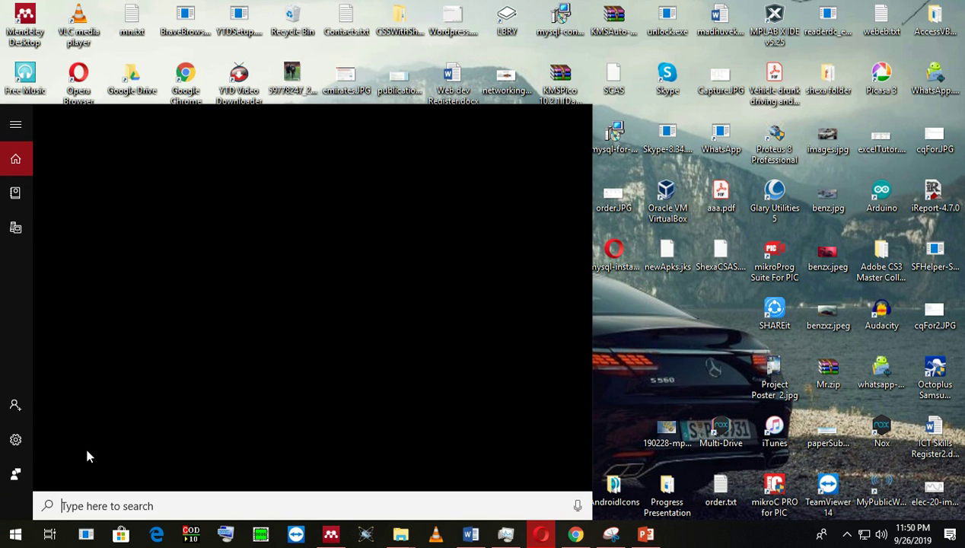
pyautogui.write('e')
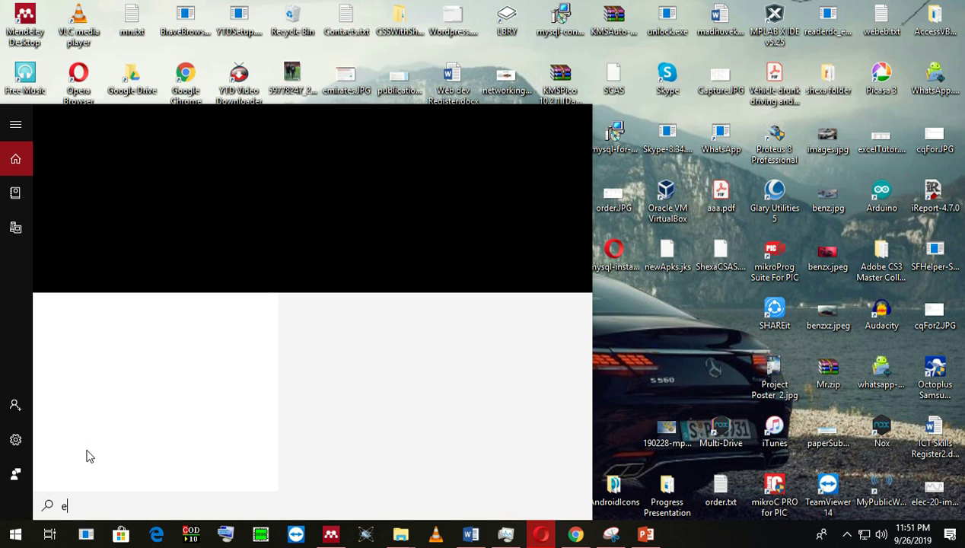
pyautogui.write('xcel')
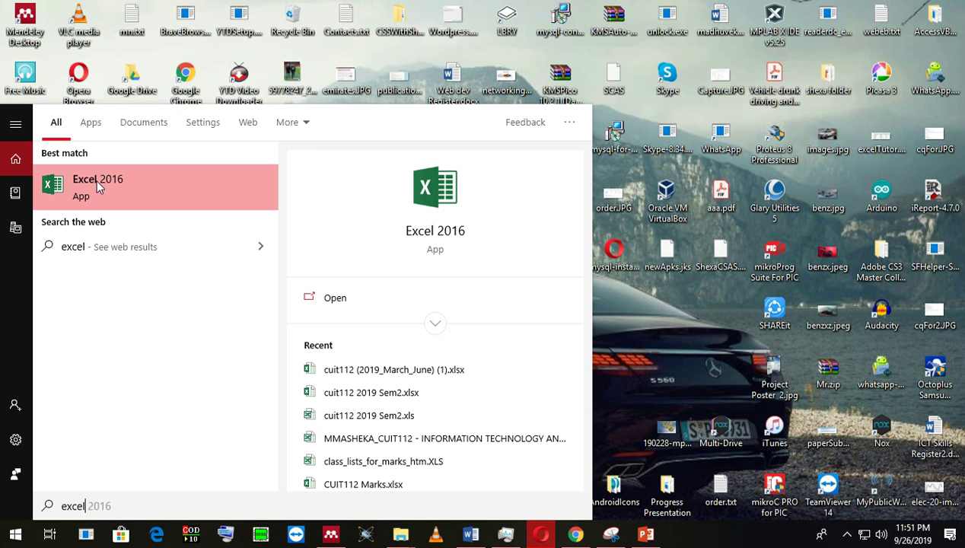
pyautogui.click(97, 188)
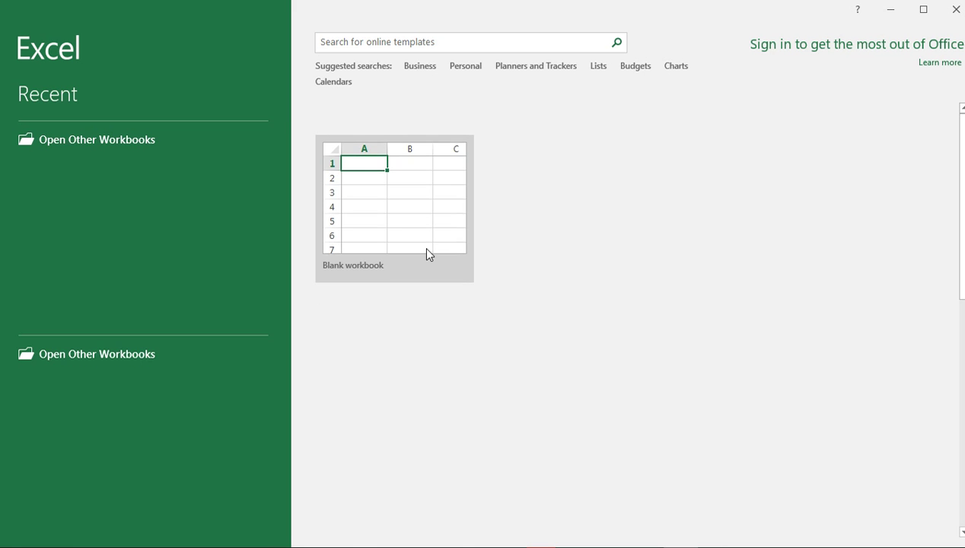
pyautogui.click(624, 424)
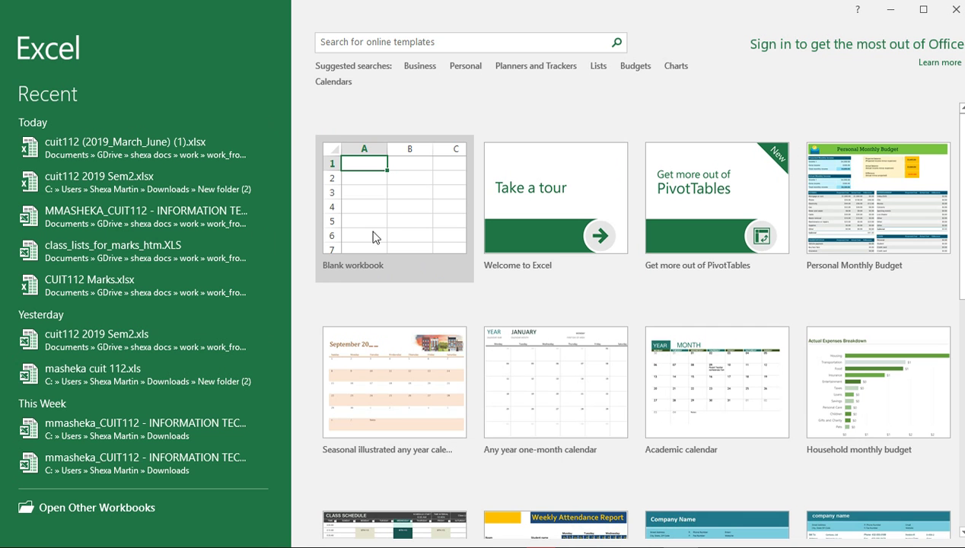
pyautogui.click(373, 186)
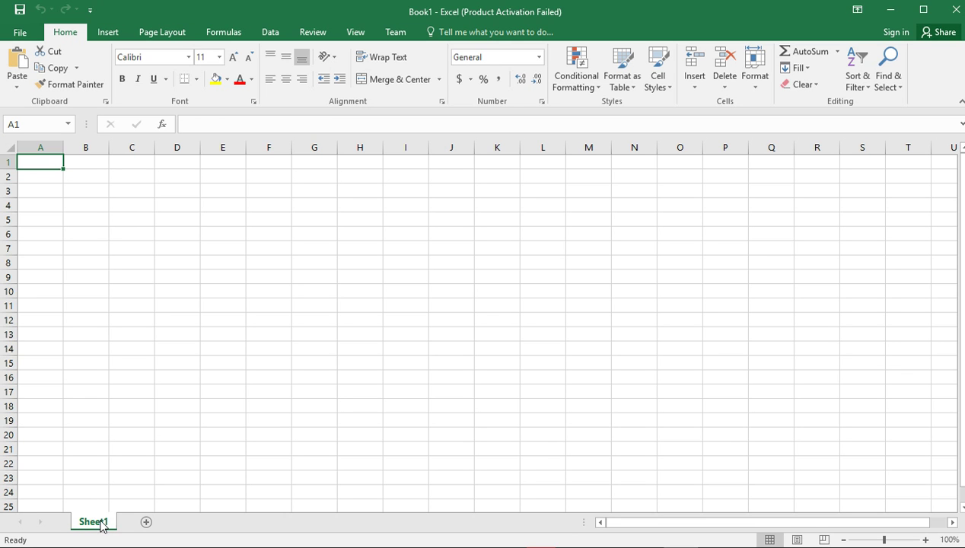
# Add two worksheets after Sheet1 and delete both of them.
pyautogui.click(159, 522)
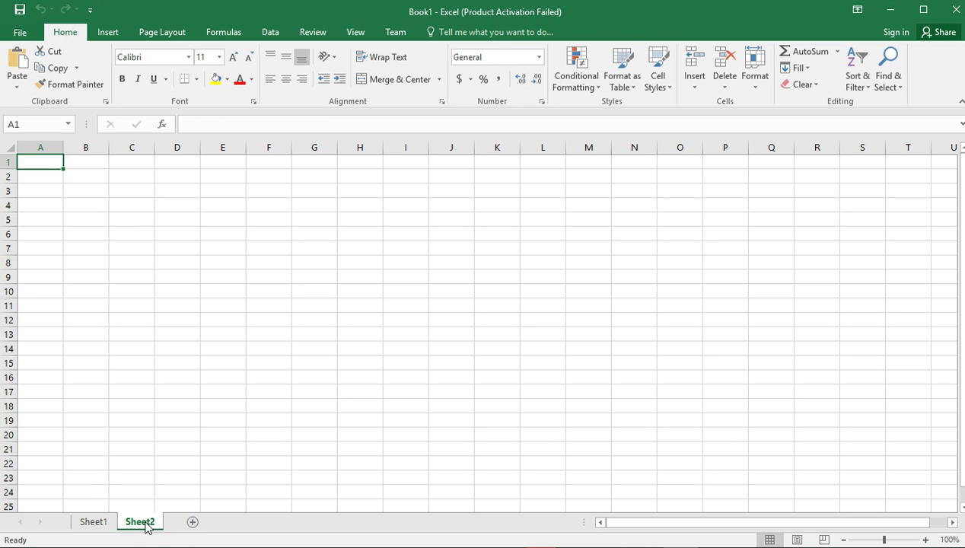
pyautogui.click(194, 522)
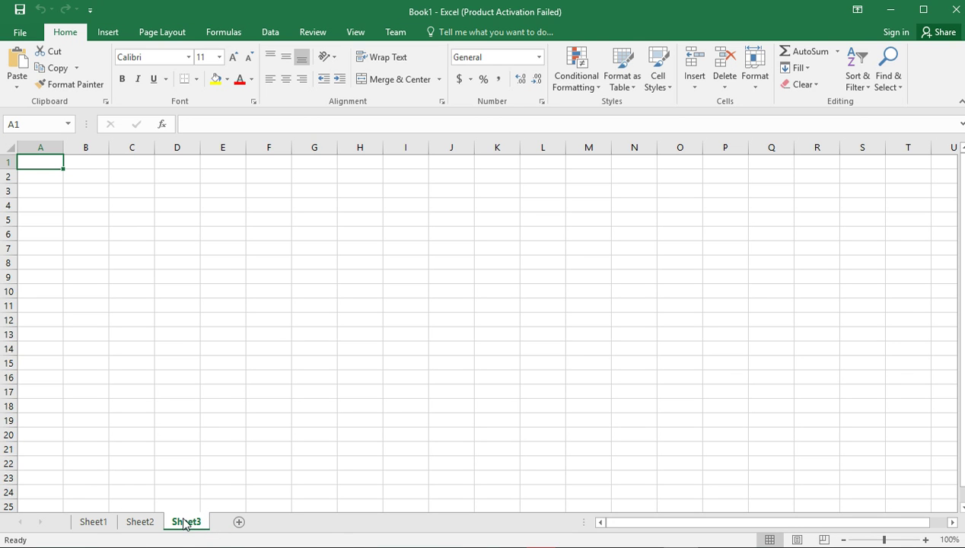
pyautogui.rightClick(185, 522)
pyautogui.rightClick(180, 524)
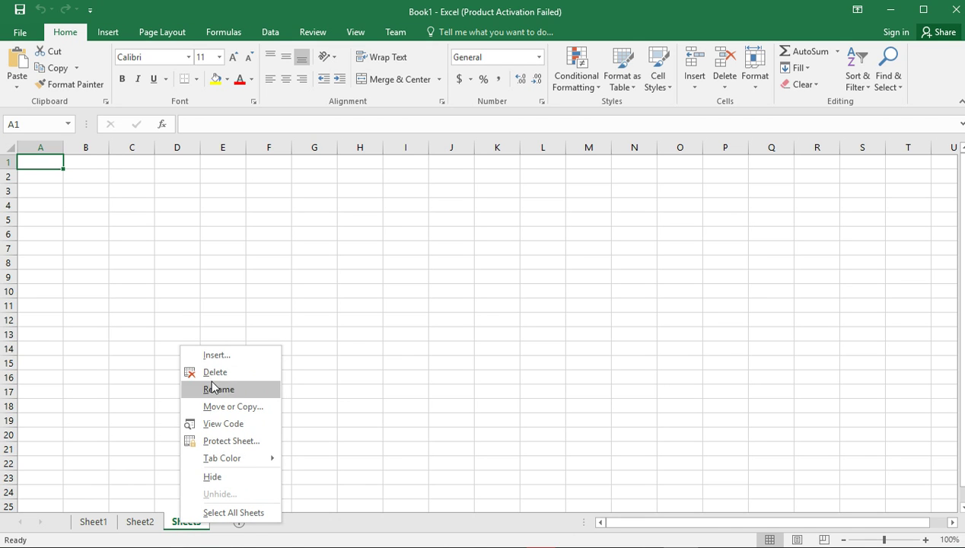
pyautogui.click(211, 373)
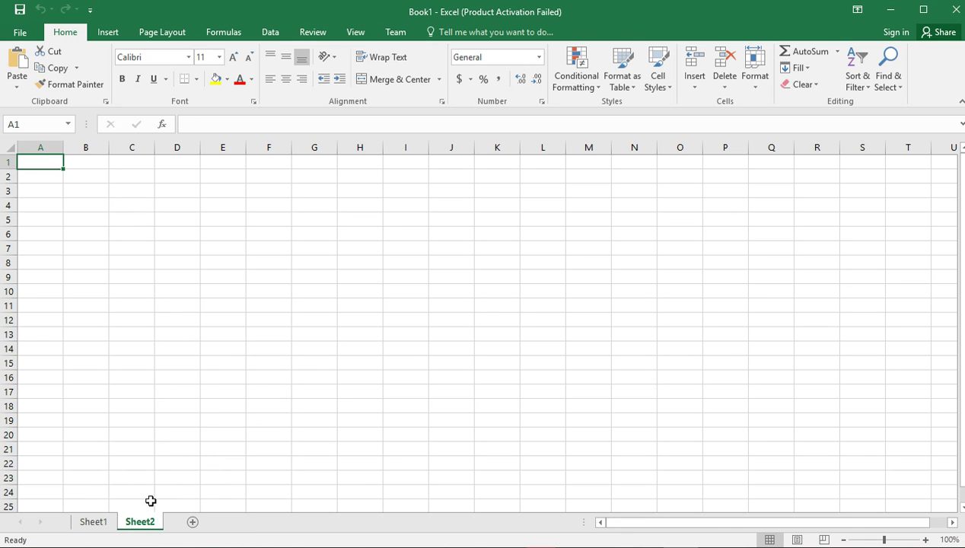
pyautogui.rightClick(148, 523)
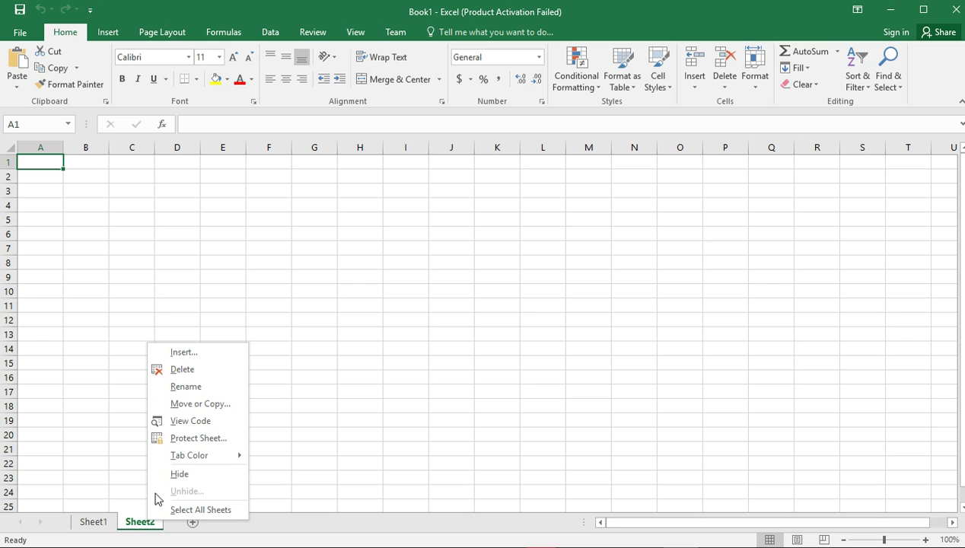
pyautogui.click(179, 372)
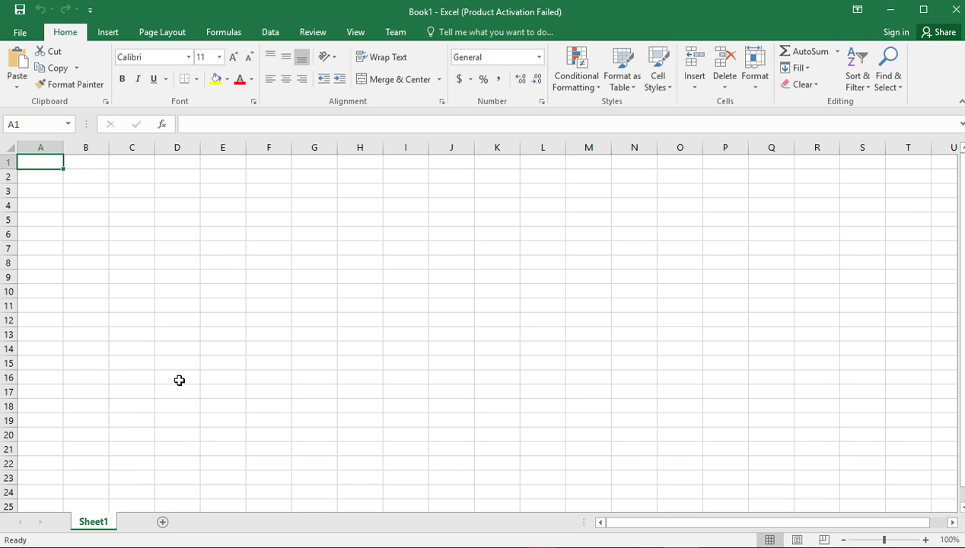
# Add one more worksheet after Sheet1 and delete it.
pyautogui.click(162, 522)
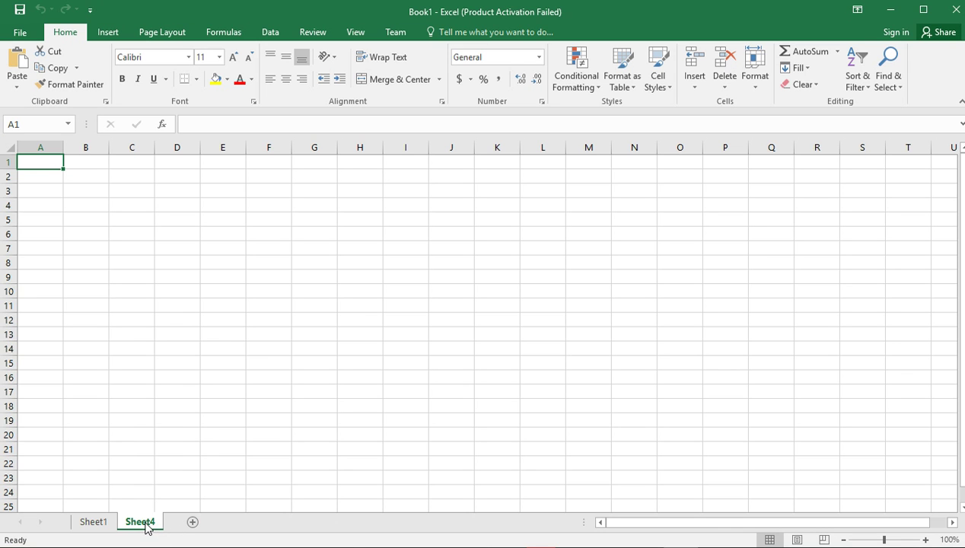
pyautogui.rightClick(145, 523)
pyautogui.click(181, 372)
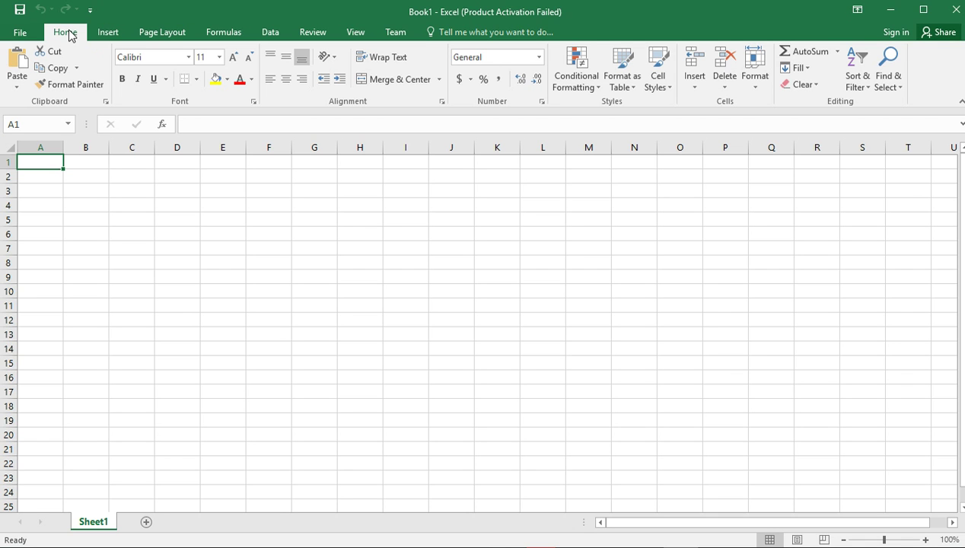
pyautogui.click(110, 35)
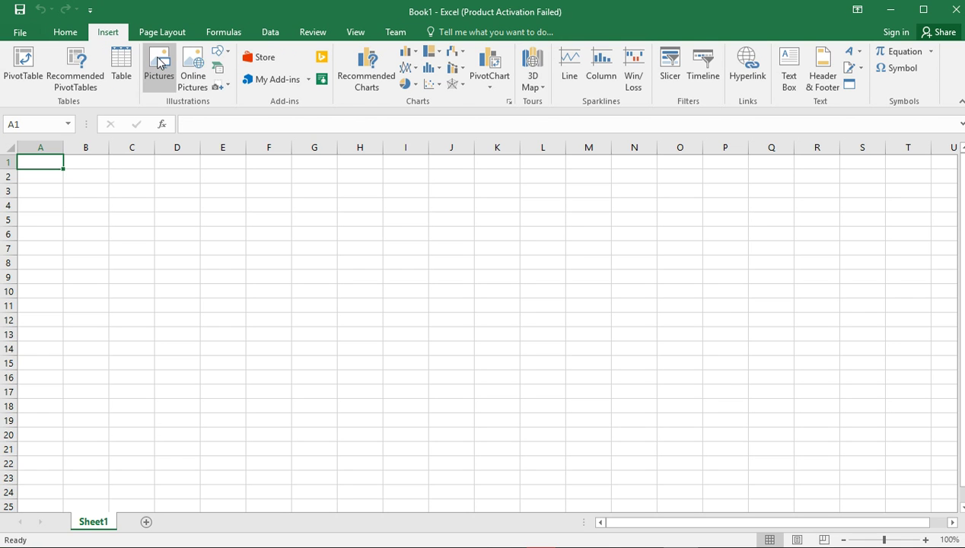
pyautogui.click(59, 36)
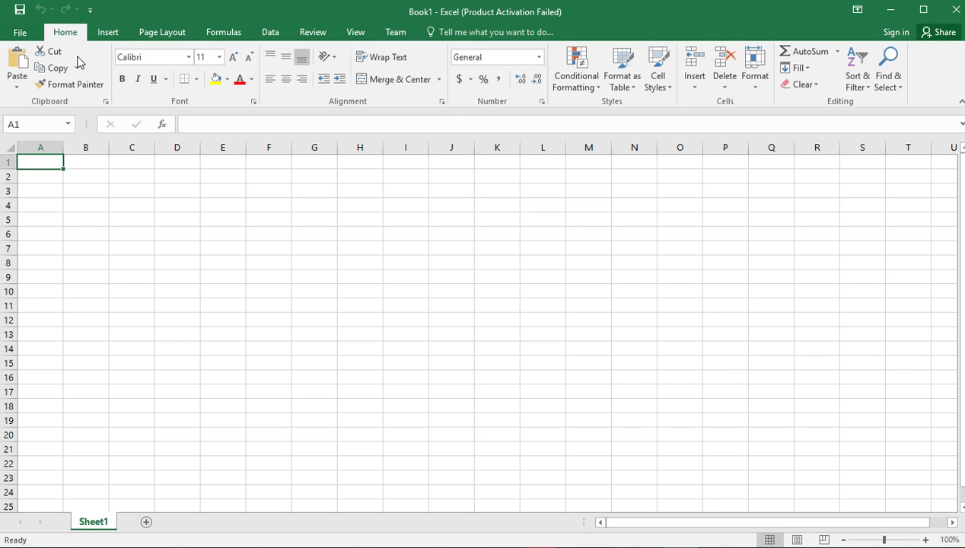
# Select cells A2, E3, A1, F6 and B4 one after another to check each address, and place the cursor in the formula bar.
pyautogui.click(38, 123)
pyautogui.click(41, 126)
pyautogui.click(28, 124)
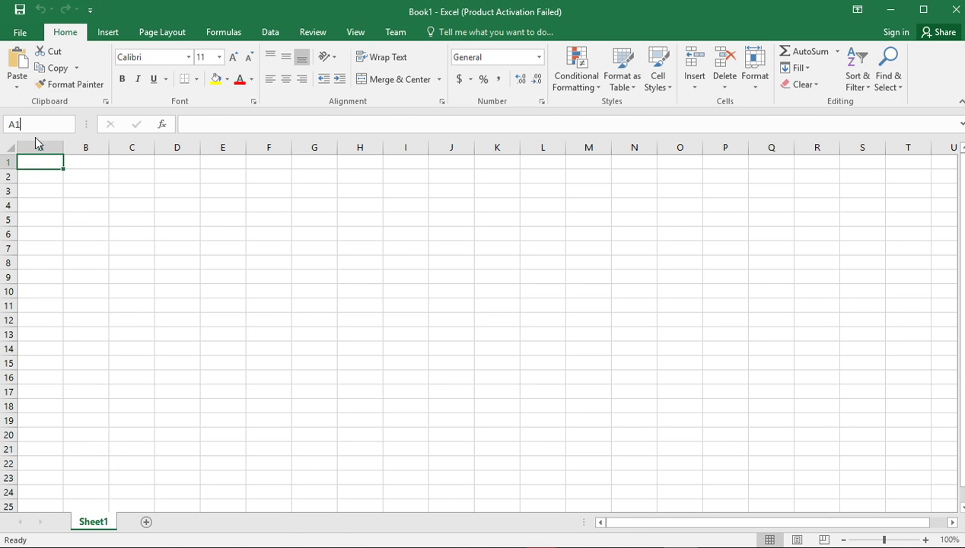
pyautogui.click(49, 176)
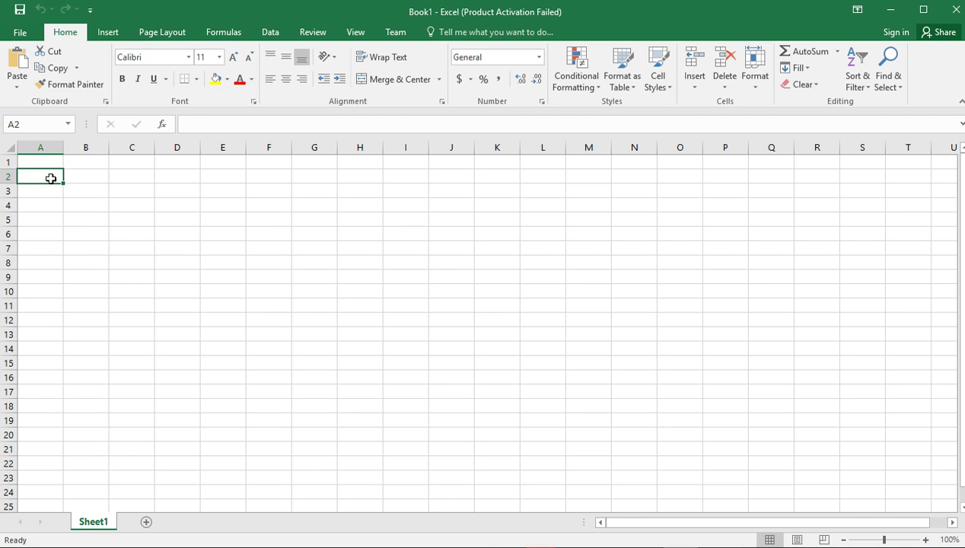
pyautogui.click(112, 209)
pyautogui.click(211, 191)
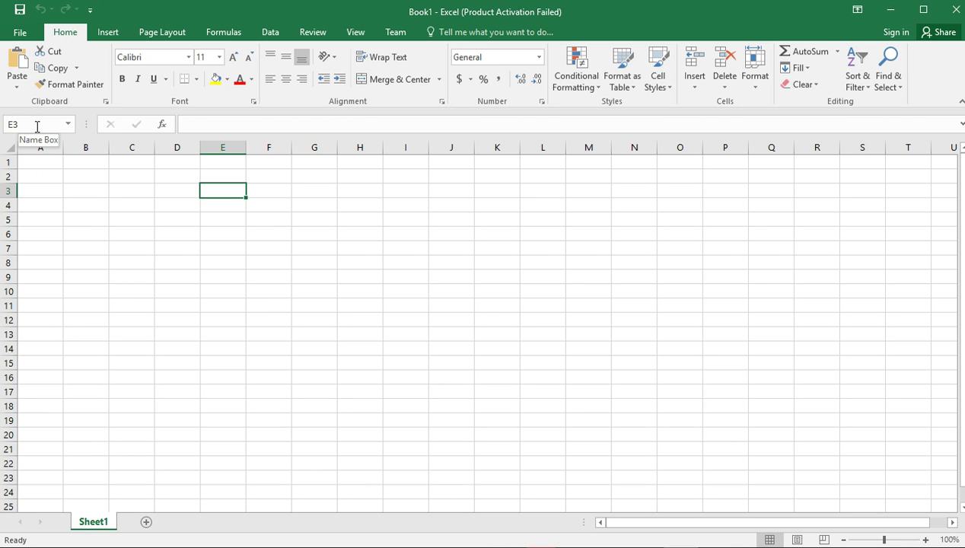
pyautogui.click(38, 165)
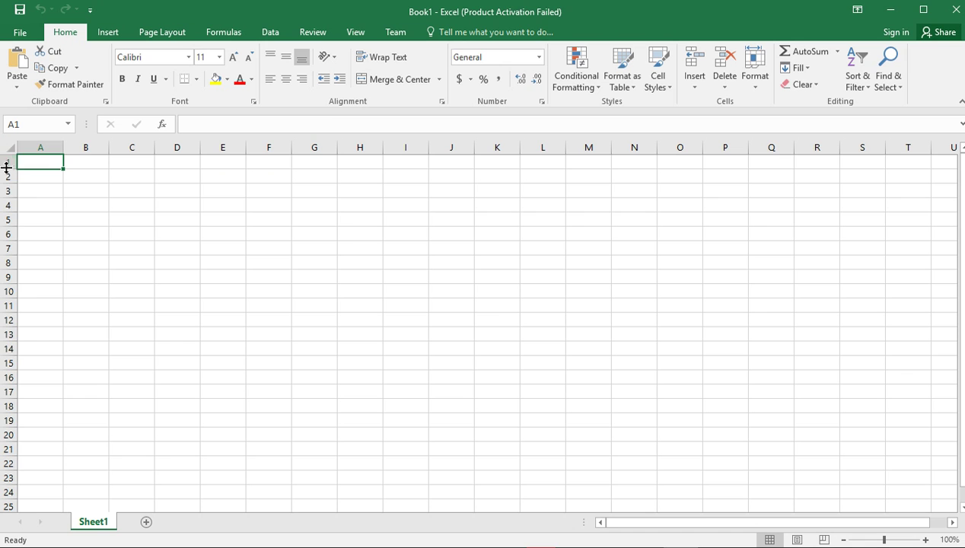
pyautogui.click(275, 230)
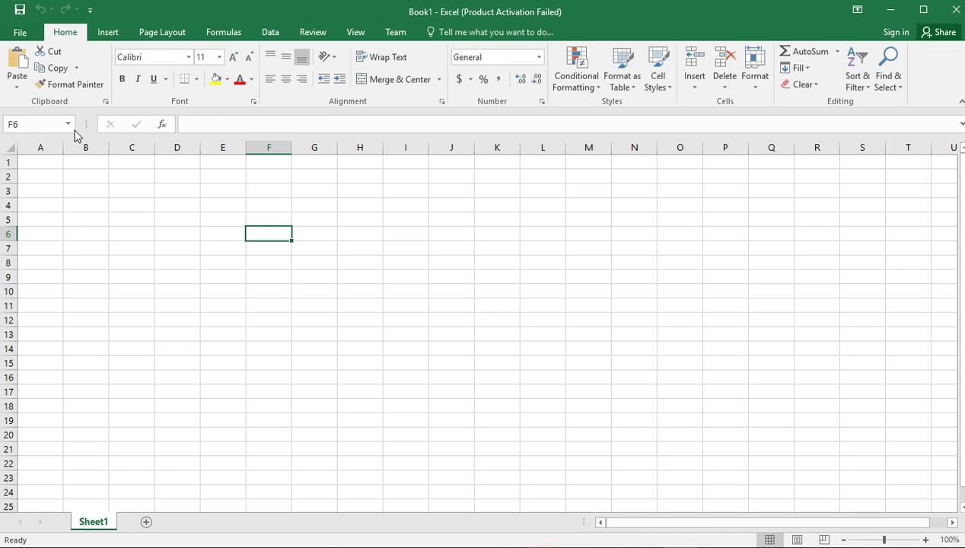
pyautogui.click(85, 205)
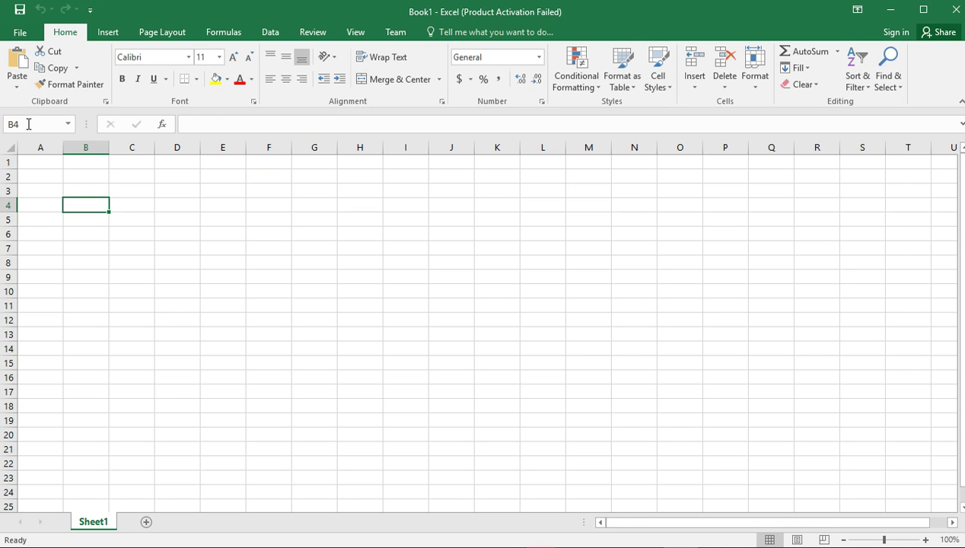
pyautogui.click(217, 128)
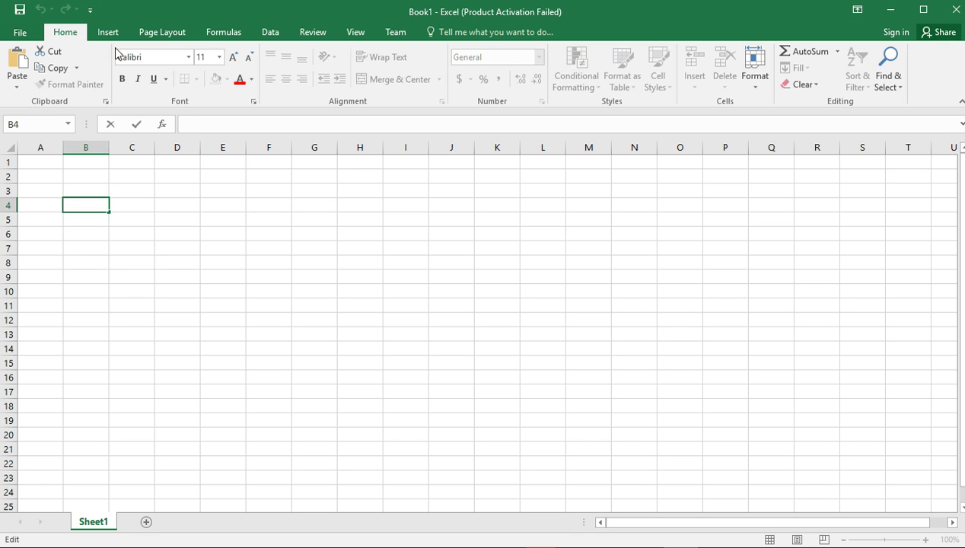
# Examine the workbook's Info page and its Protect Workbook options, and return to the worksheet.
pyautogui.click(29, 35)
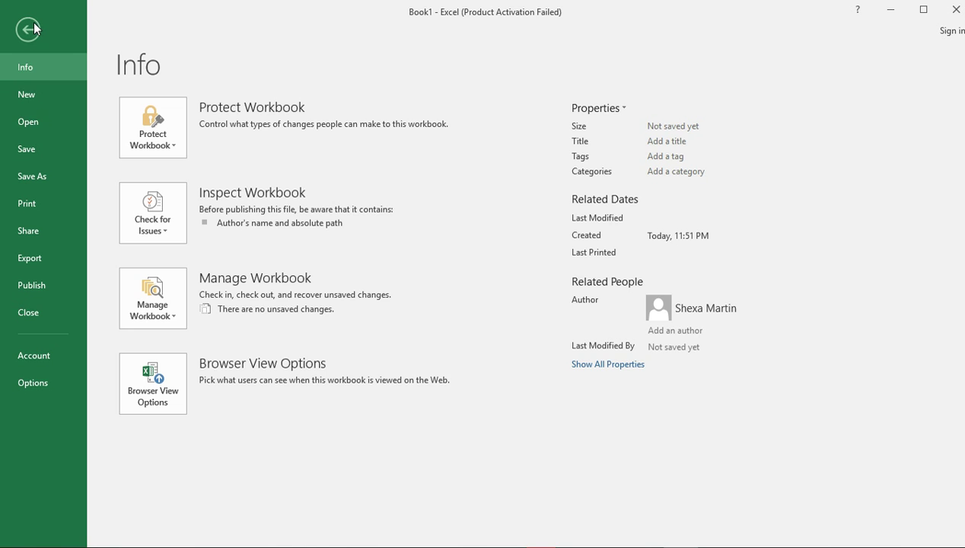
pyautogui.click(31, 29)
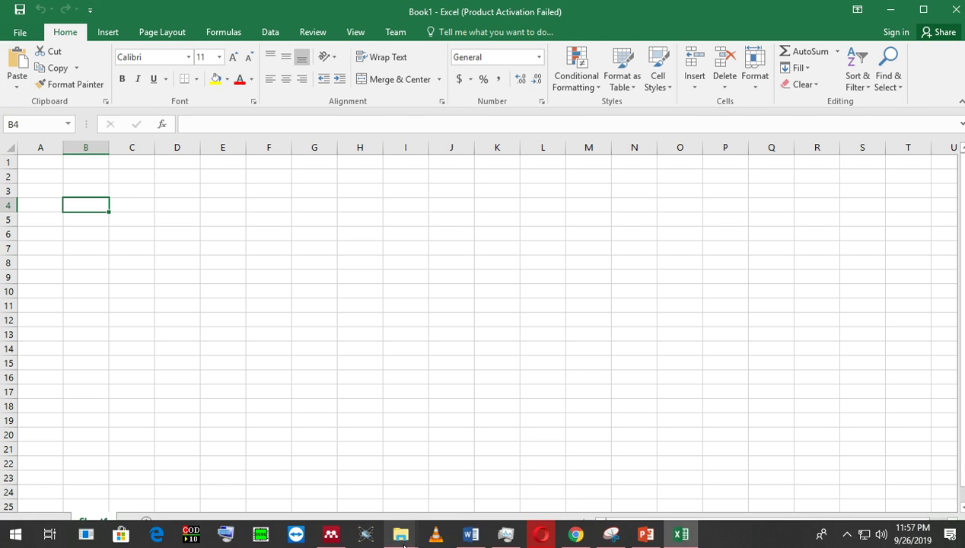
pyautogui.moveTo(403, 542)
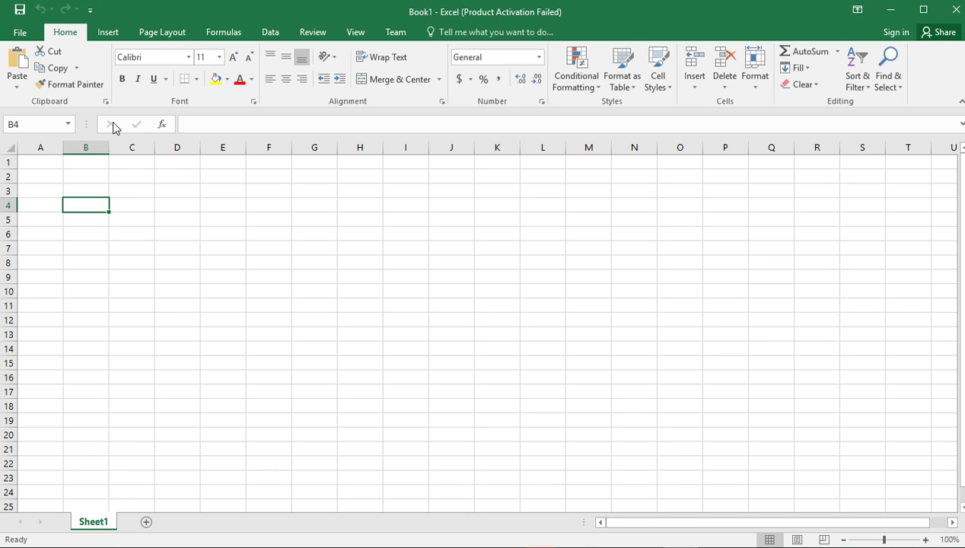
pyautogui.click(20, 33)
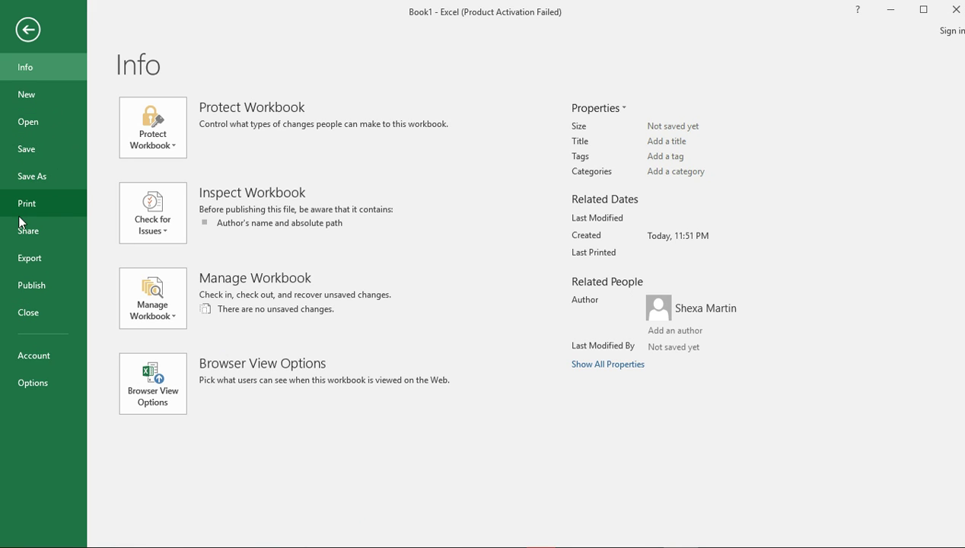
pyautogui.click(172, 144)
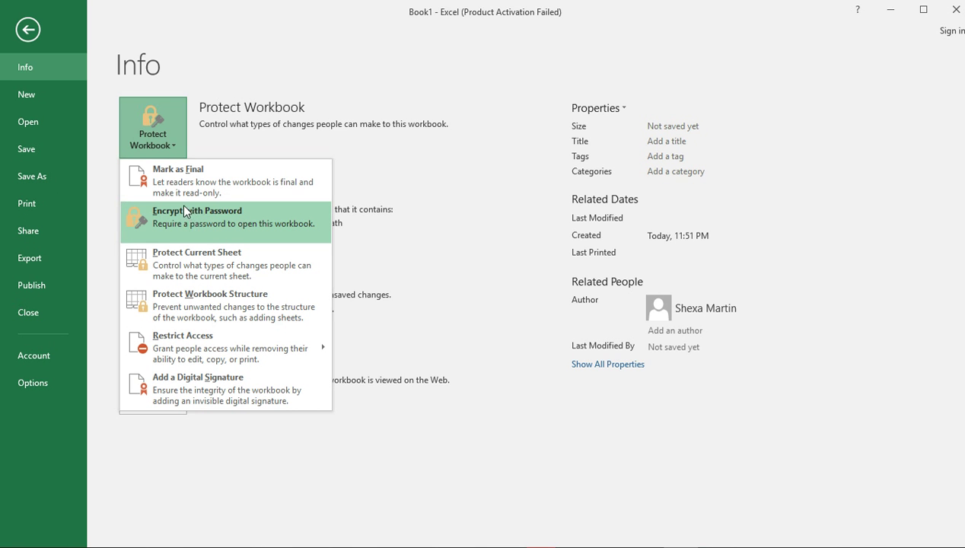
pyautogui.click(23, 33)
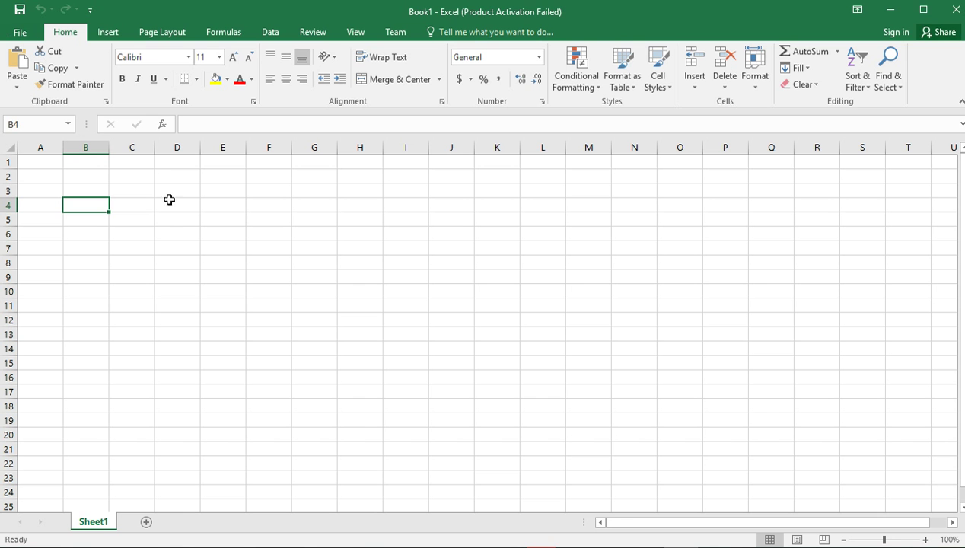